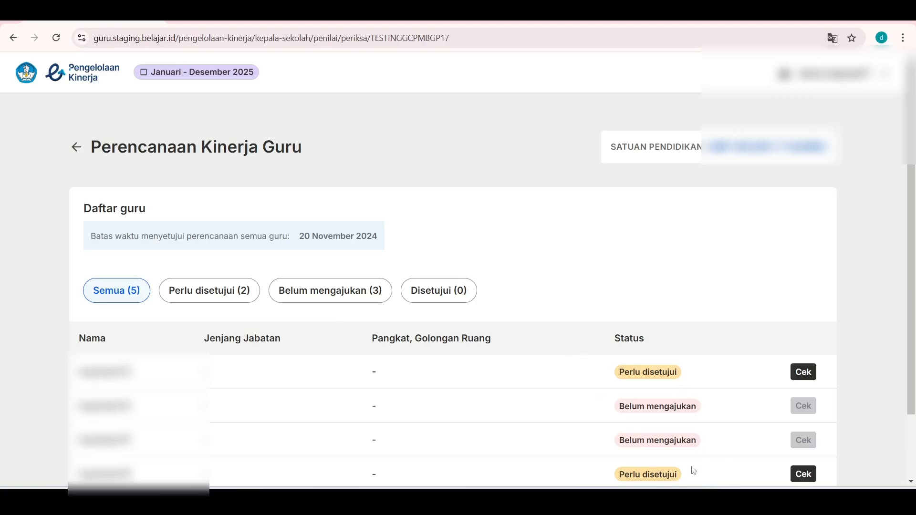
# Open the fourth listed teacher's plan for checking and change additional task 5.1 to the Wakil Kepala Satuan Pendidikan option.
pyautogui.click(802, 479)
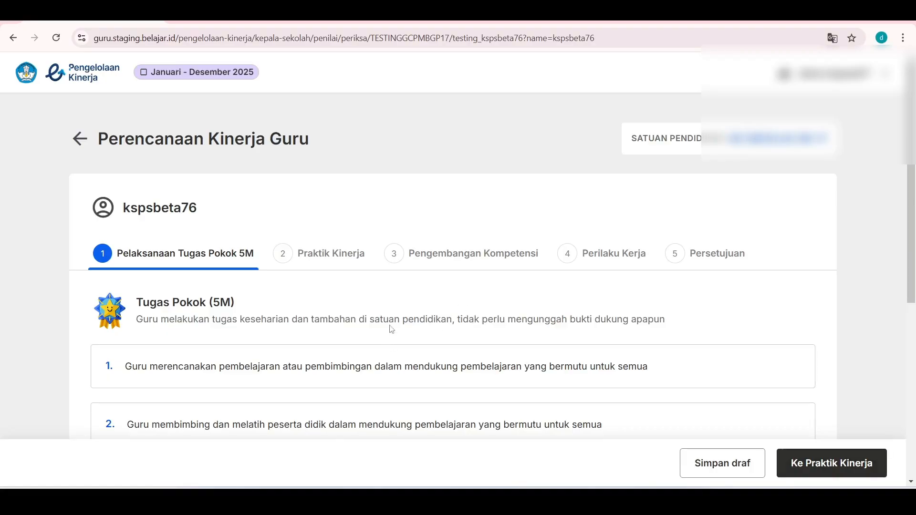
pyautogui.scroll(-6, 391, 329)
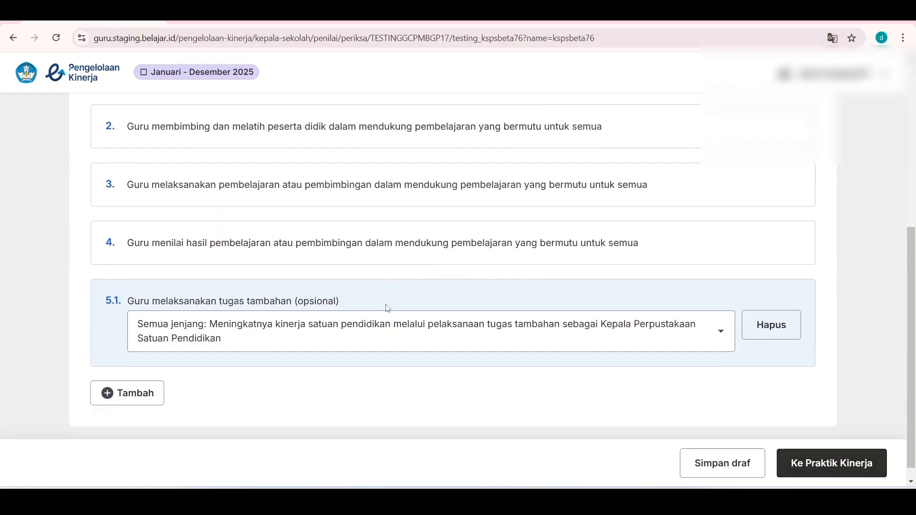
pyautogui.scroll(6, 409, 289)
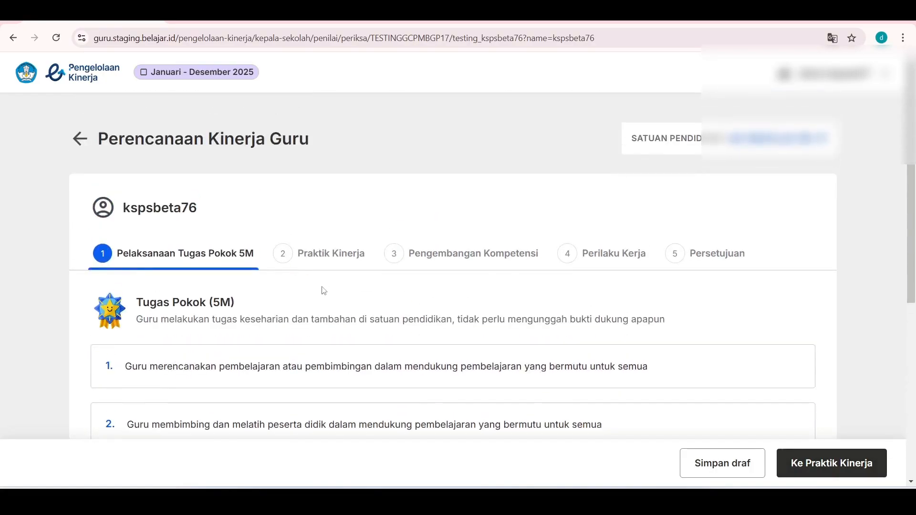
pyautogui.scroll(-6, 267, 308)
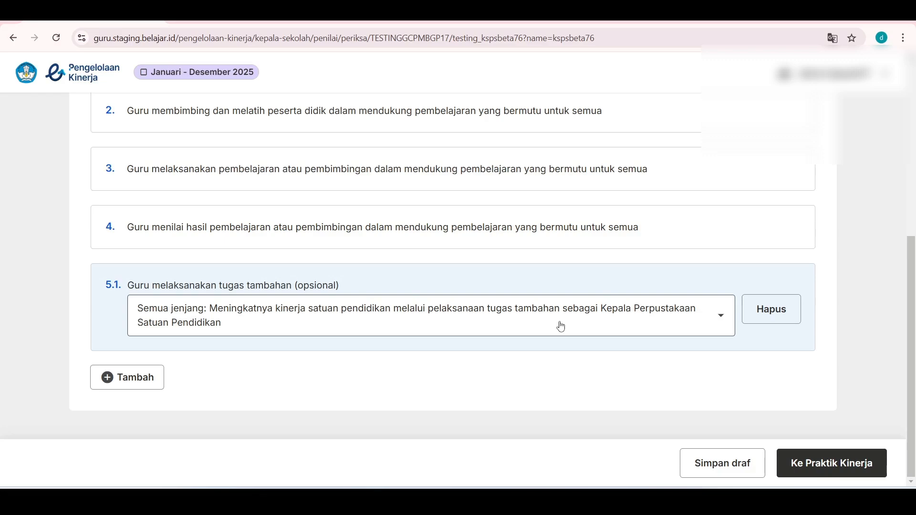
pyautogui.click(527, 323)
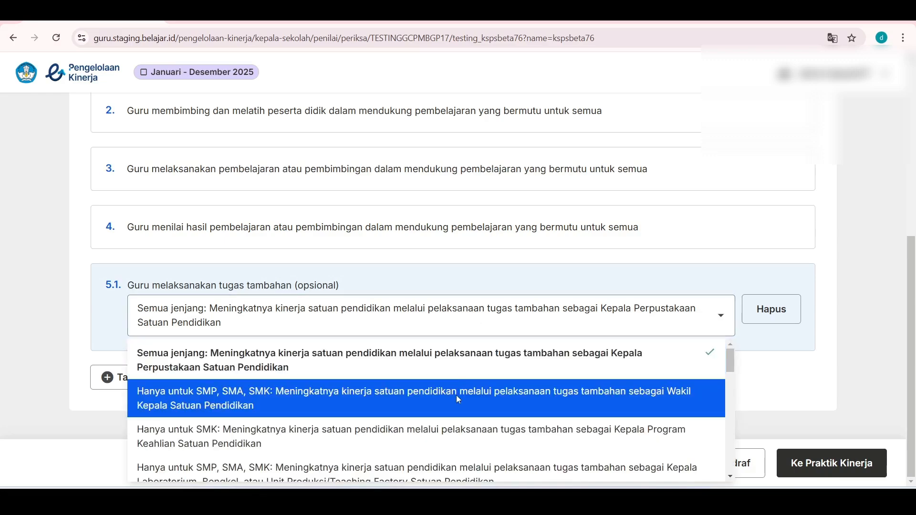
pyautogui.click(456, 396)
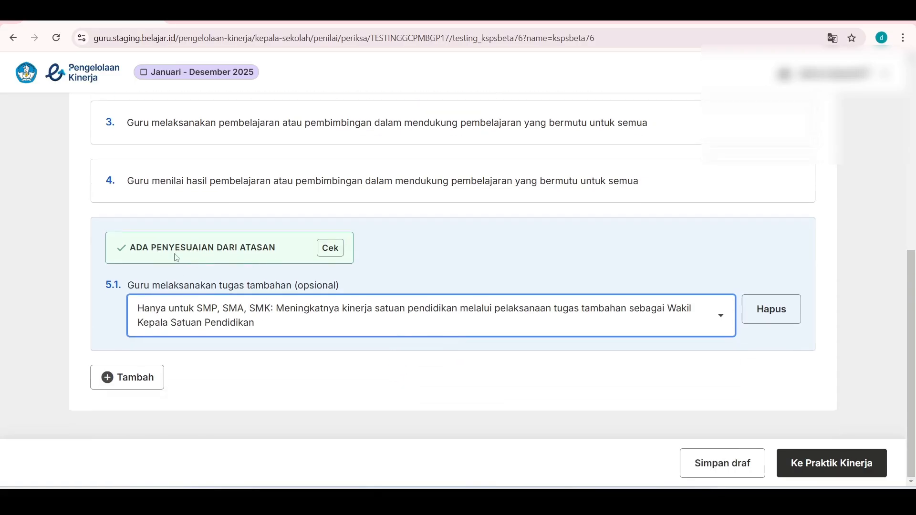
# Add additional task 5.2 and set it to the Semua jenjang option for Pembina Ekstrakurikuler.
pyautogui.click(135, 378)
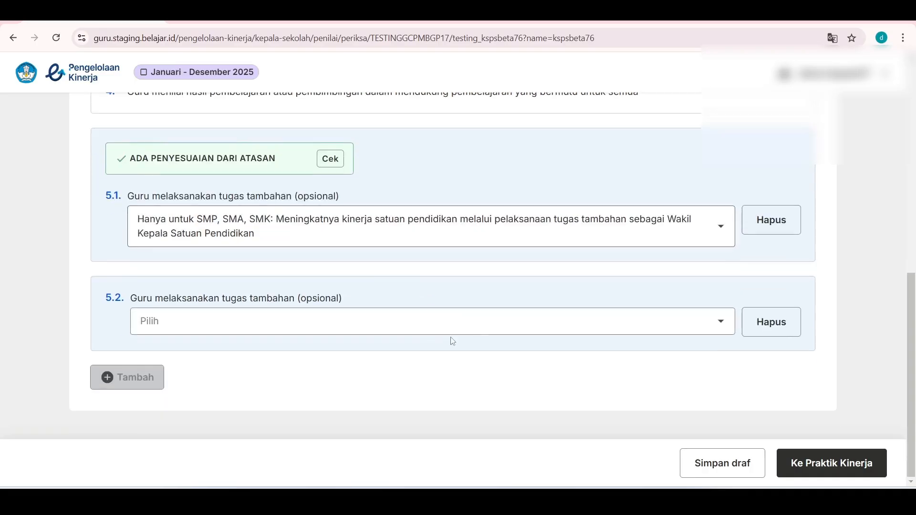
pyautogui.click(463, 330)
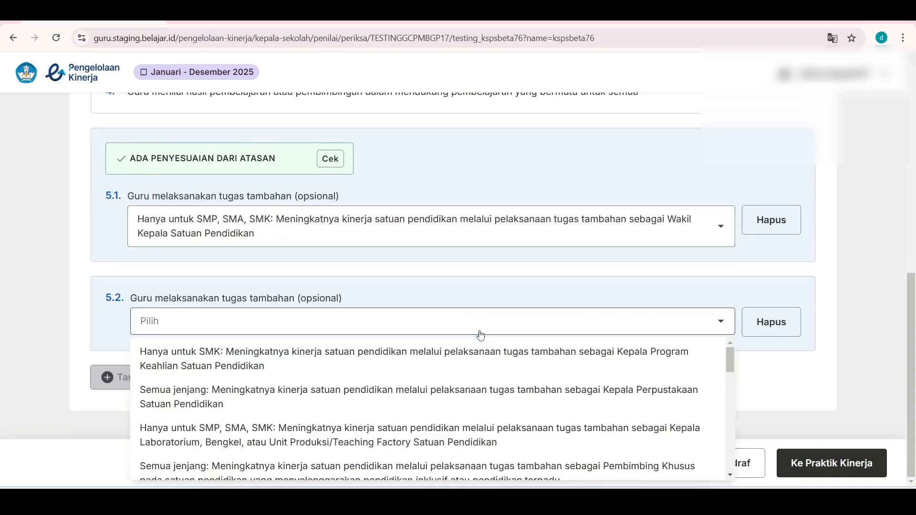
pyautogui.scroll(-1, 383, 395)
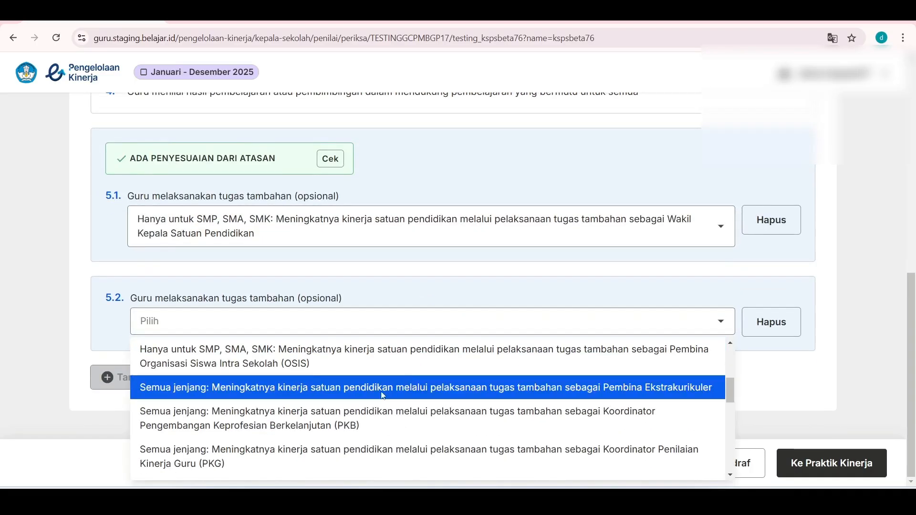
pyautogui.click(419, 397)
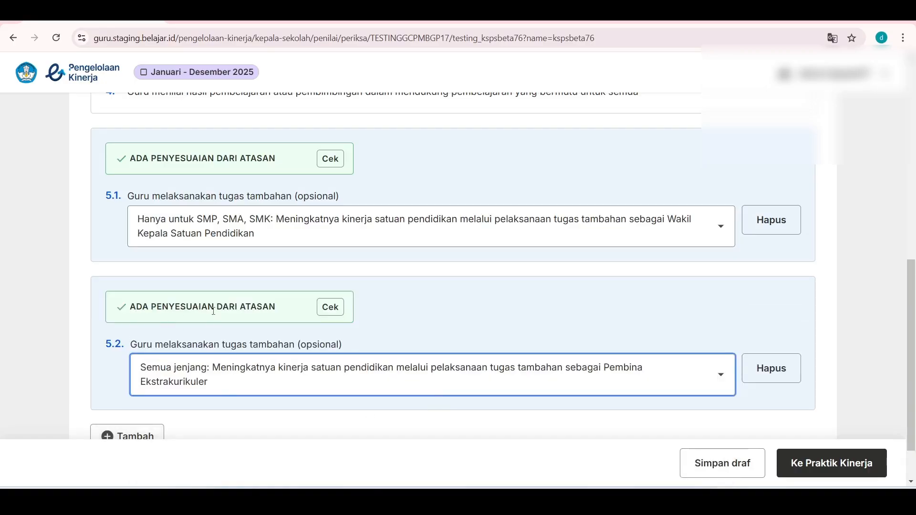
pyautogui.scroll(-1, 291, 329)
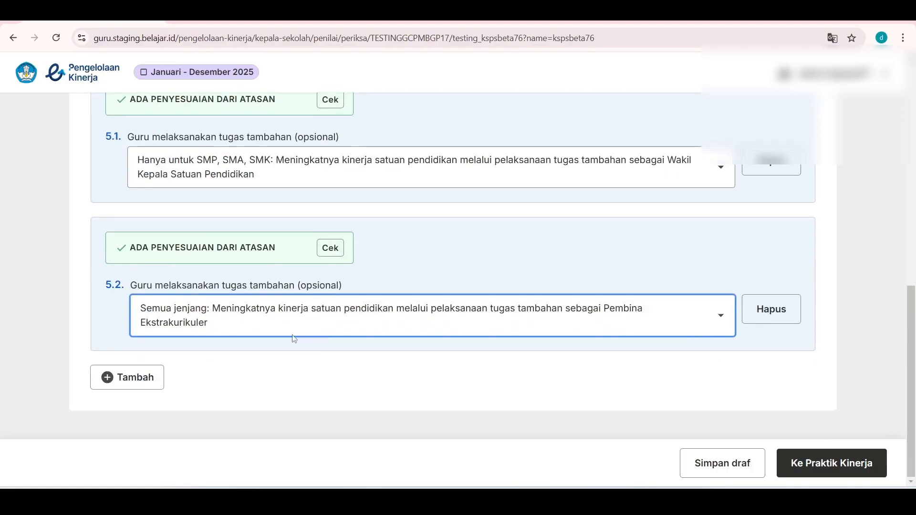
# Choose Penerapan Disiplin Positif as the Praktik Kinerja indicator and continue to Pengembangan Kompetensi.
pyautogui.click(813, 467)
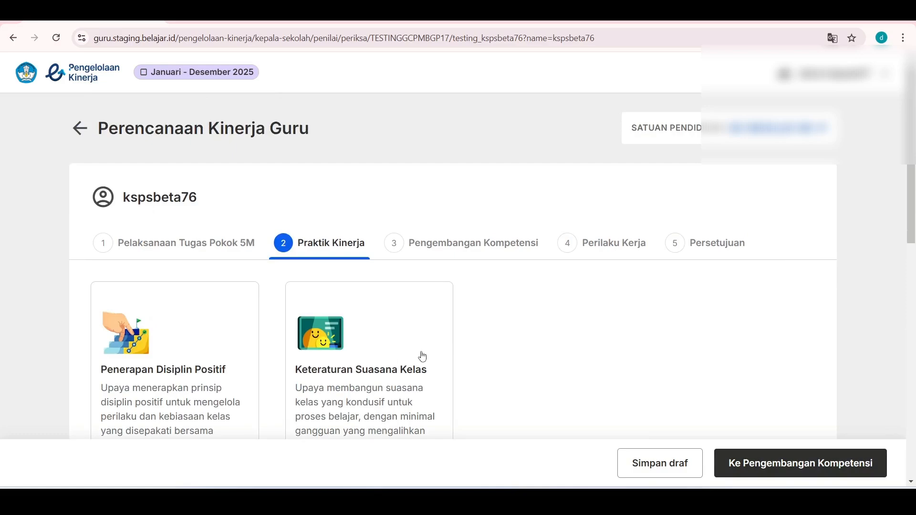
pyautogui.scroll(-4, 422, 357)
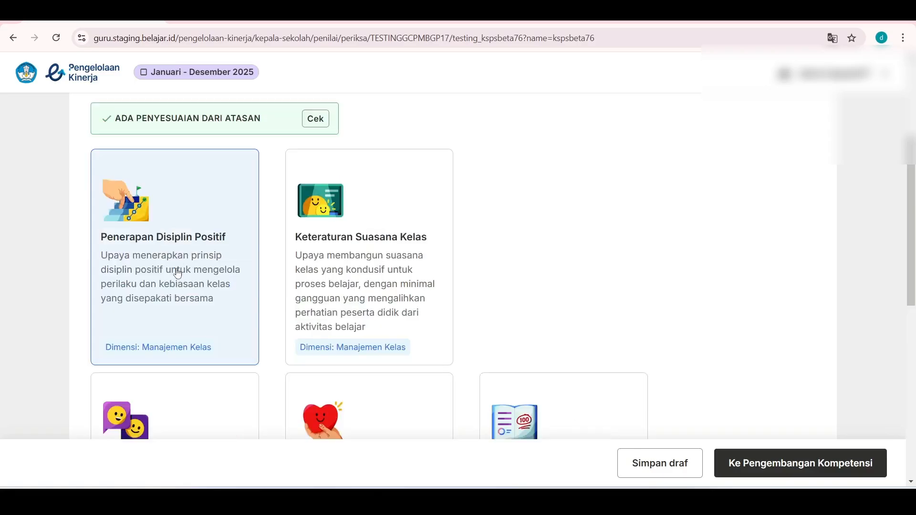
pyautogui.click(776, 470)
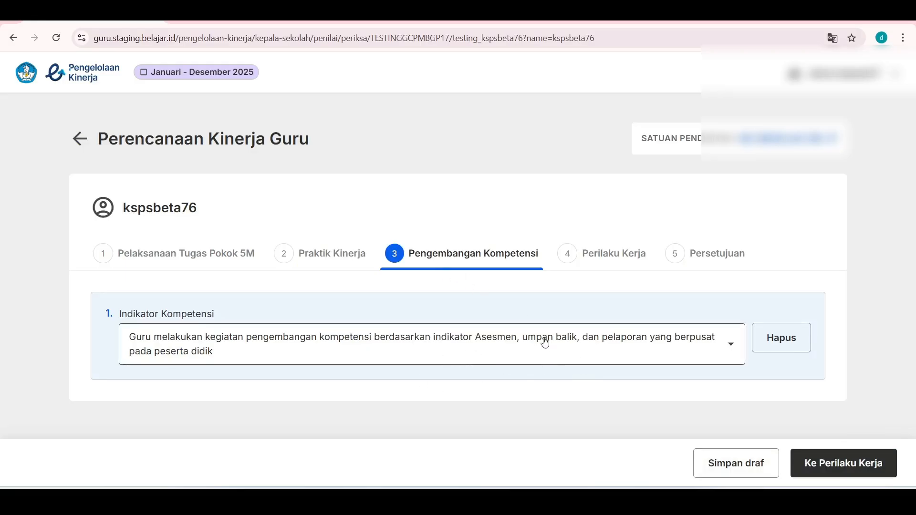
# Change competency indicator 1 to "Karakteristik dan cara belajar peserta didik" and continue to Perilaku Kerja.
pyautogui.click(562, 343)
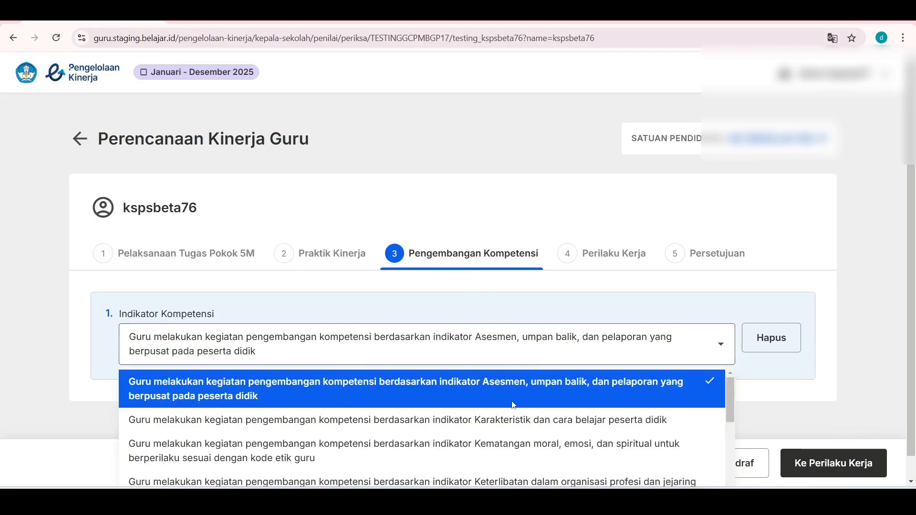
pyautogui.click(462, 426)
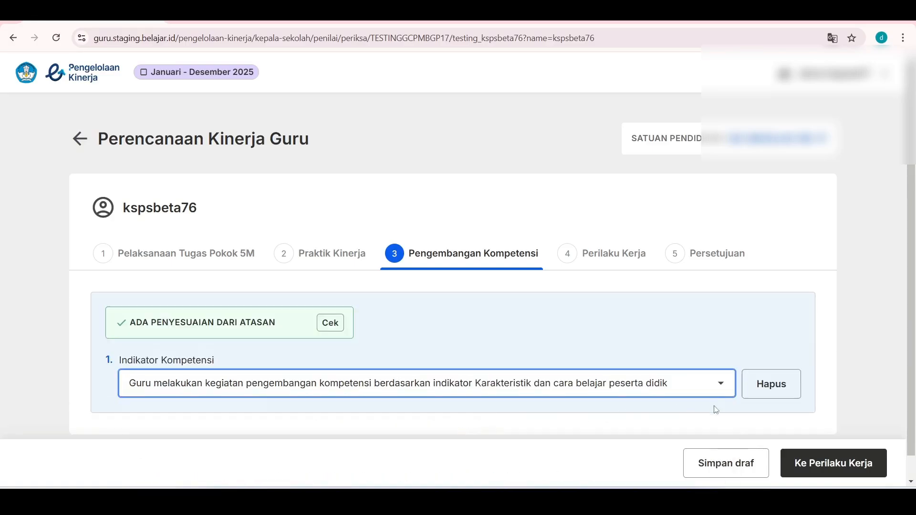
pyautogui.click(795, 466)
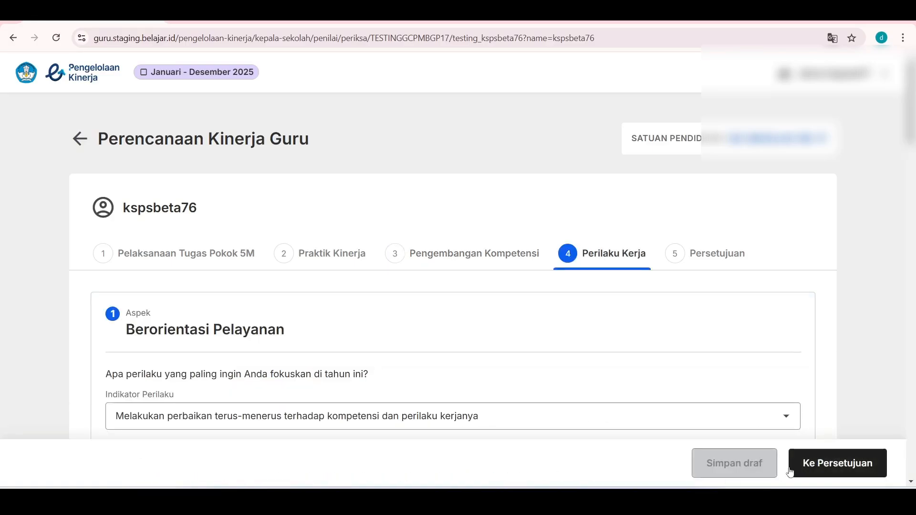
# For Berorientasi Pelayanan, set Indikator Perilaku to the "Bersifat ramah kepada peserta didik dan orangtua" option and Perwujudan Perilaku to "Menuntaskan semua pekerjaan".
pyautogui.scroll(-1, 387, 347)
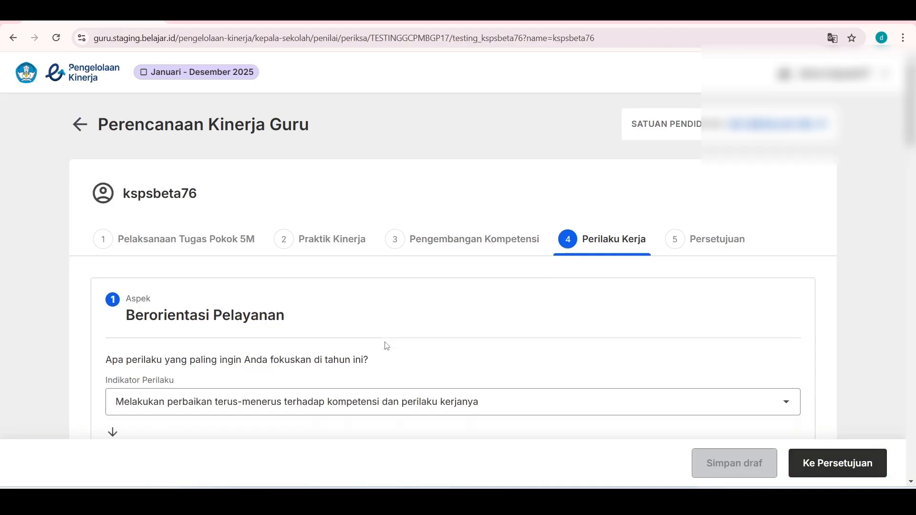
pyautogui.scroll(-2, 385, 348)
pyautogui.click(374, 302)
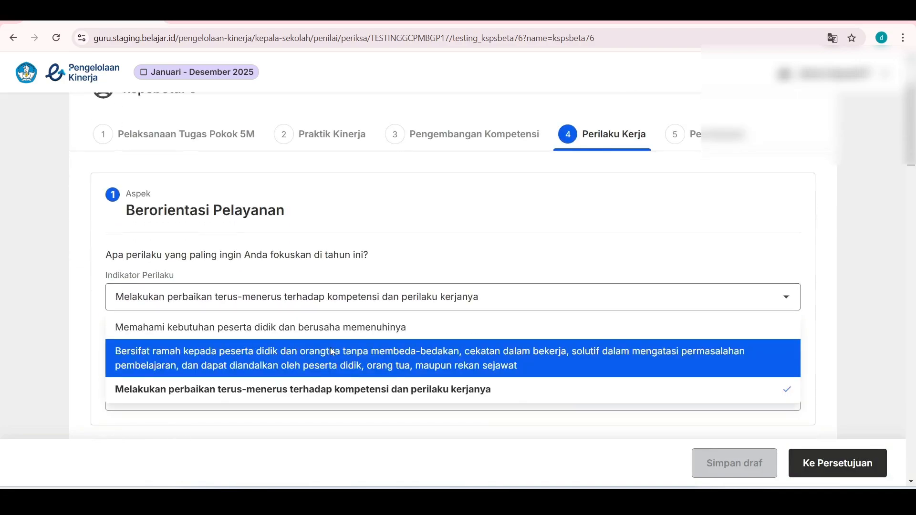
pyautogui.click(332, 351)
pyautogui.scroll(-3, 376, 329)
pyautogui.scroll(3, 373, 330)
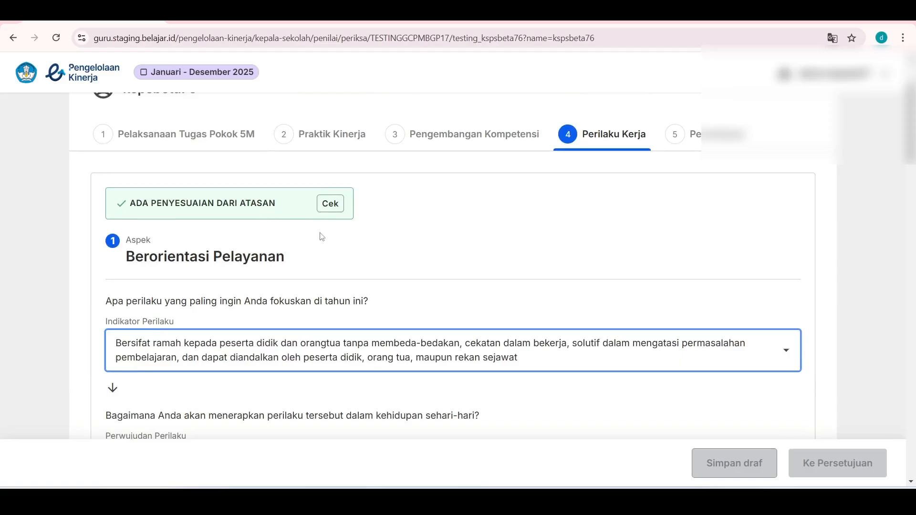
pyautogui.scroll(-4, 301, 281)
pyautogui.click(285, 281)
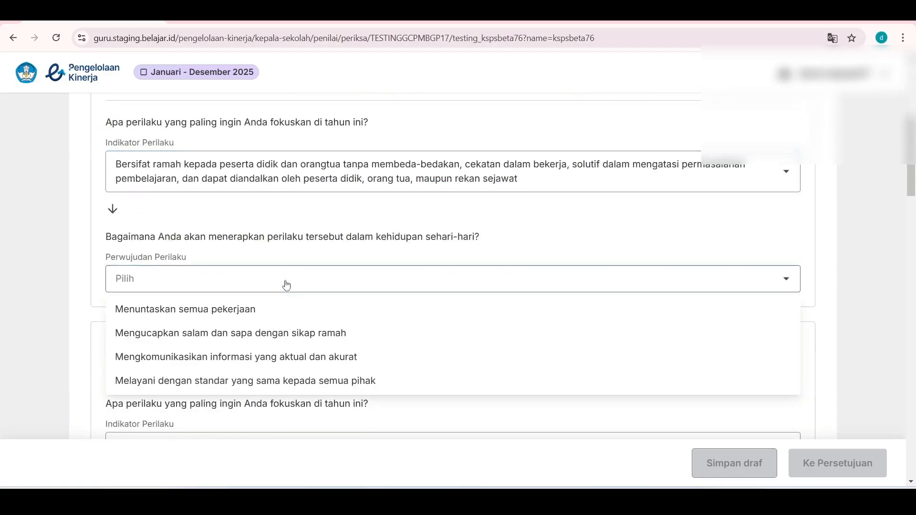
pyautogui.click(270, 311)
# Review the remaining Perilaku Kerja aspects, from Akuntabel through Adaptif, and proceed to Persetujuan.
pyautogui.scroll(-6, 353, 321)
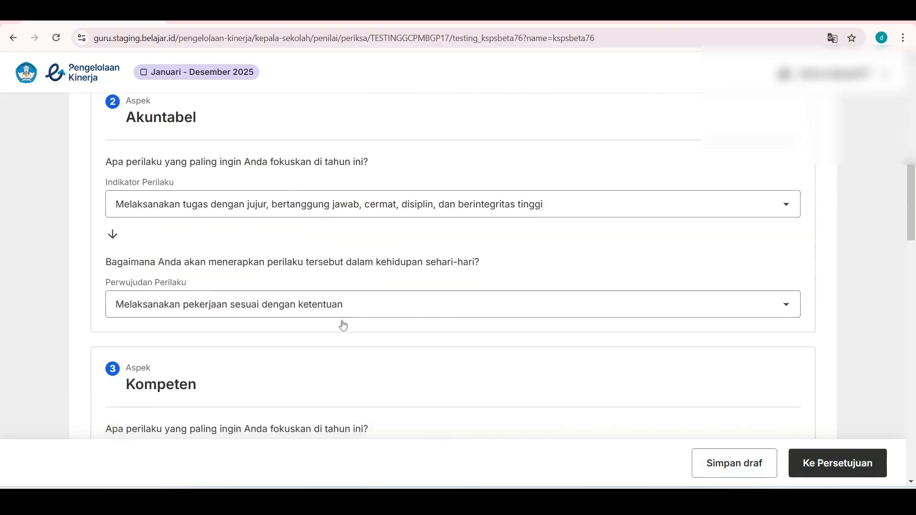
pyautogui.scroll(-2, 402, 326)
pyautogui.scroll(-9, 497, 344)
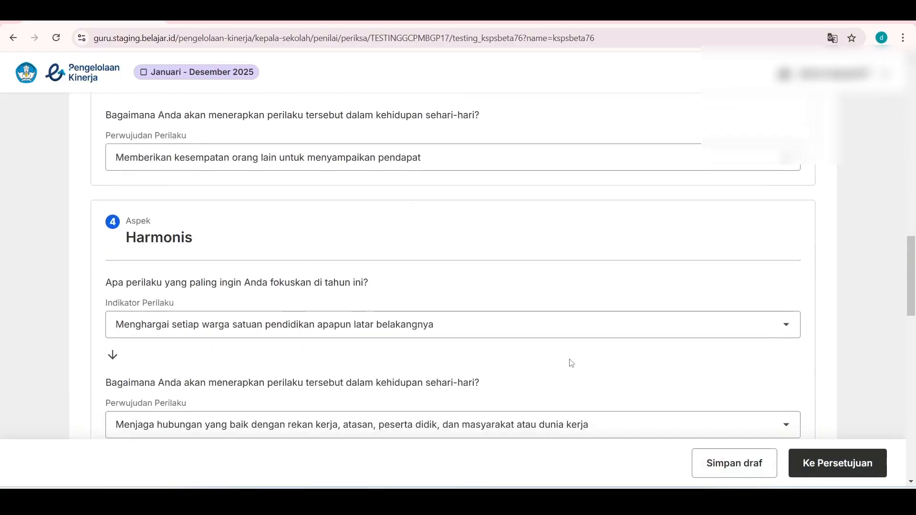
pyautogui.scroll(-3, 557, 364)
pyautogui.scroll(-2, 617, 381)
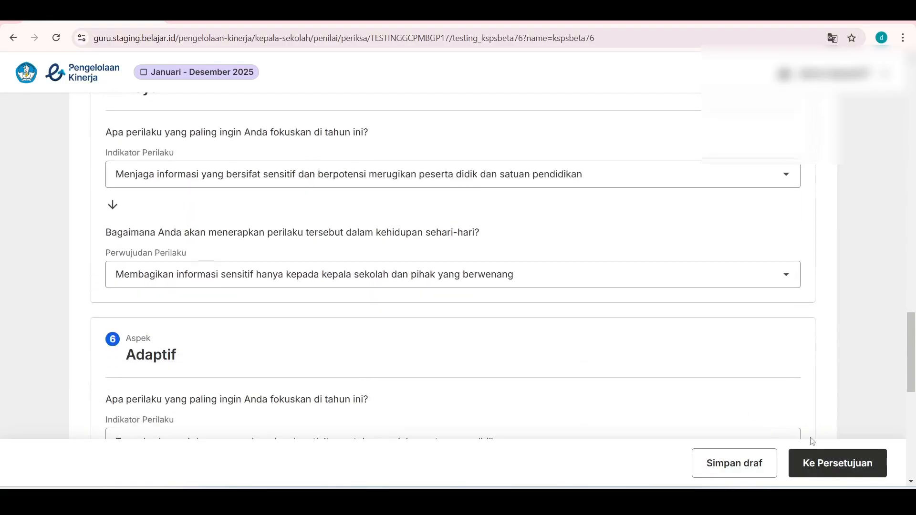
pyautogui.click(819, 462)
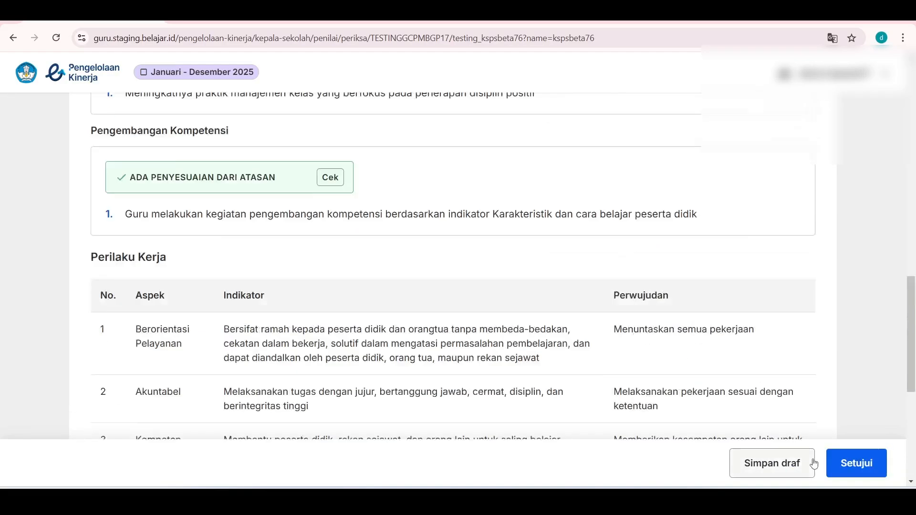
# Review the summary of adjustments and approve the teacher's Perencanaan Kinerja, confirming the approval.
pyautogui.scroll(-4, 694, 413)
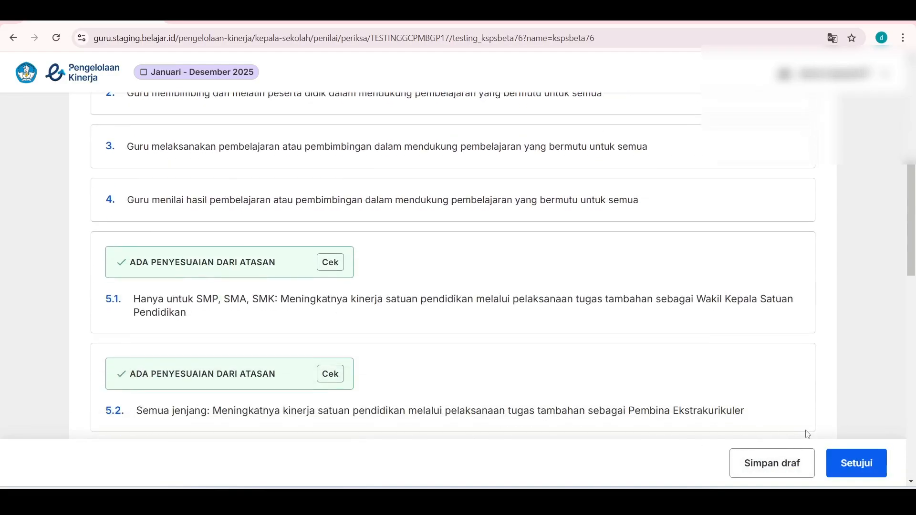
pyautogui.scroll(4, 406, 353)
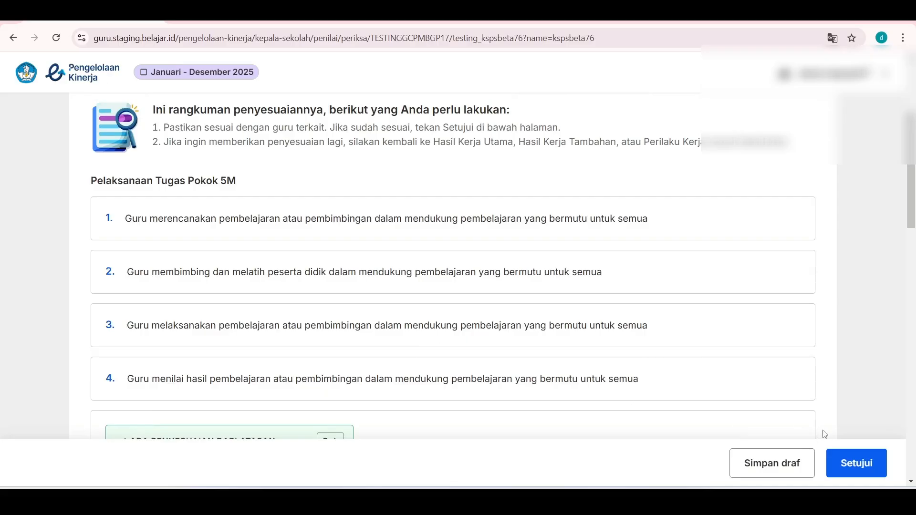
pyautogui.click(849, 465)
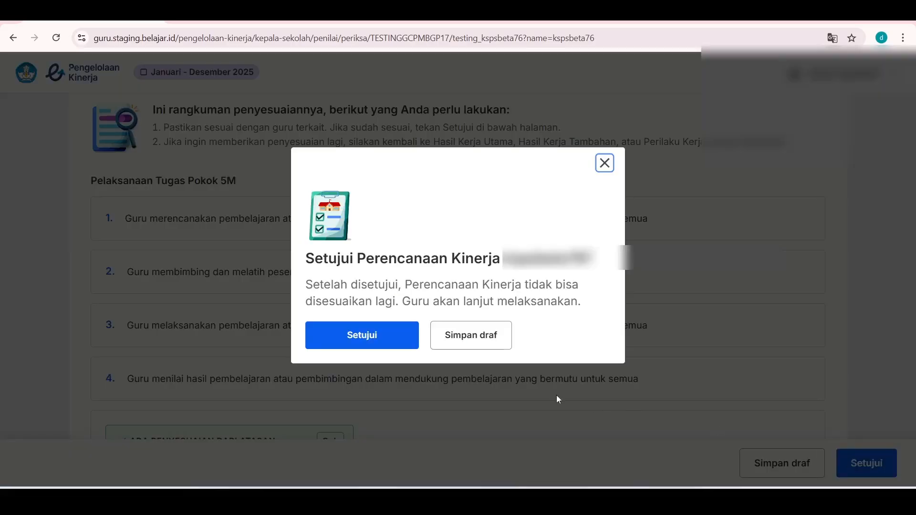
pyautogui.click(365, 343)
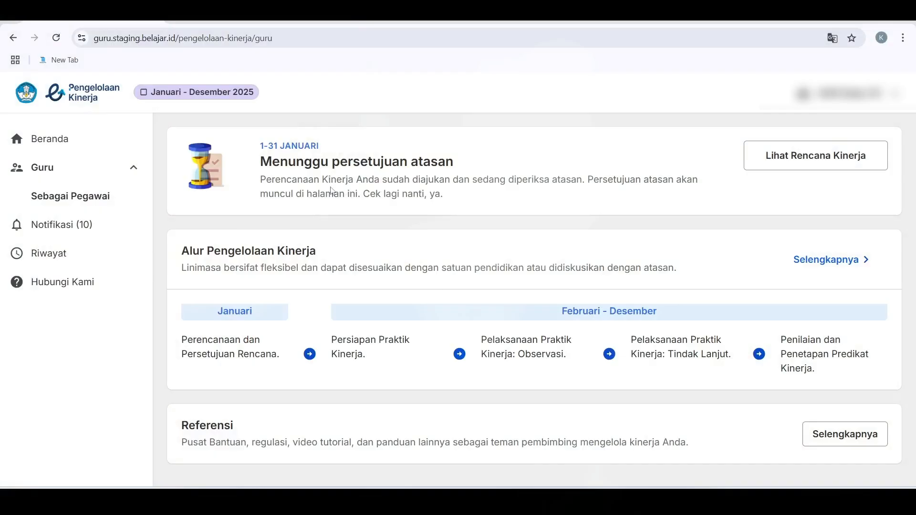
# Refresh the teacher's own dashboard, open the approved plan for agreement, and check the supervisor's adjustments to tasks 5.1 and 5.2.
pyautogui.click(56, 38)
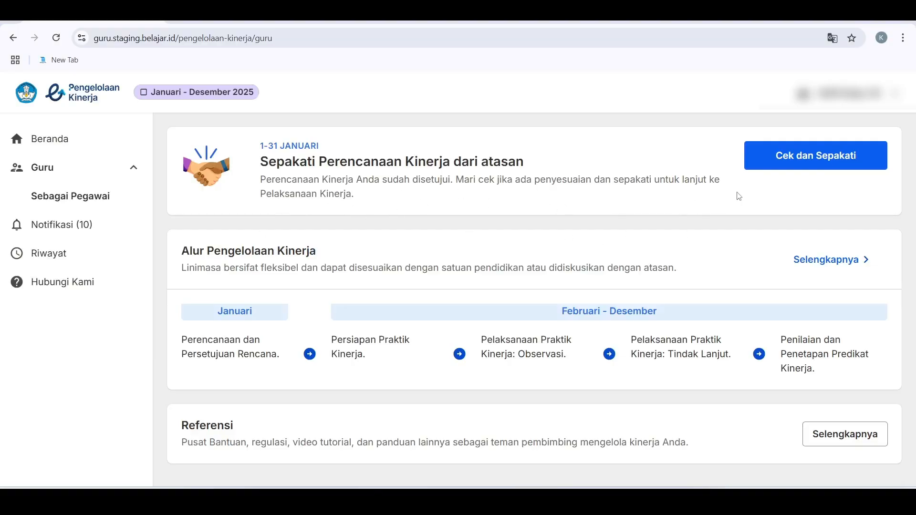
pyautogui.click(791, 162)
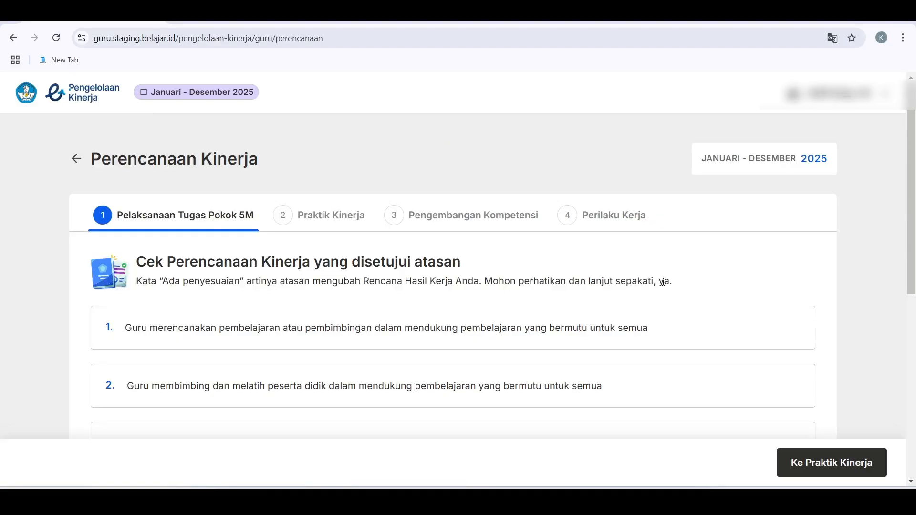
pyautogui.scroll(-7, 631, 315)
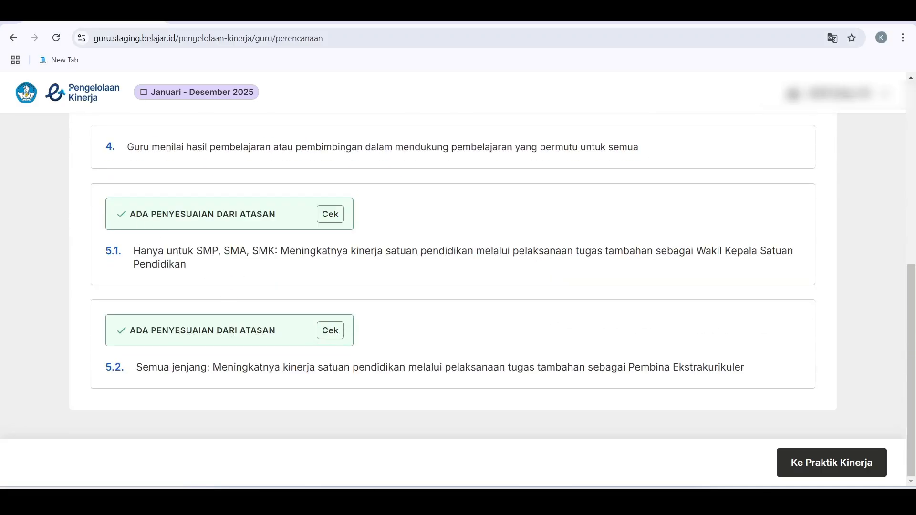
# Continue to the Praktik Kinerja section of the approved plan and review the supervisor's adjusted indicator.
pyautogui.click(789, 468)
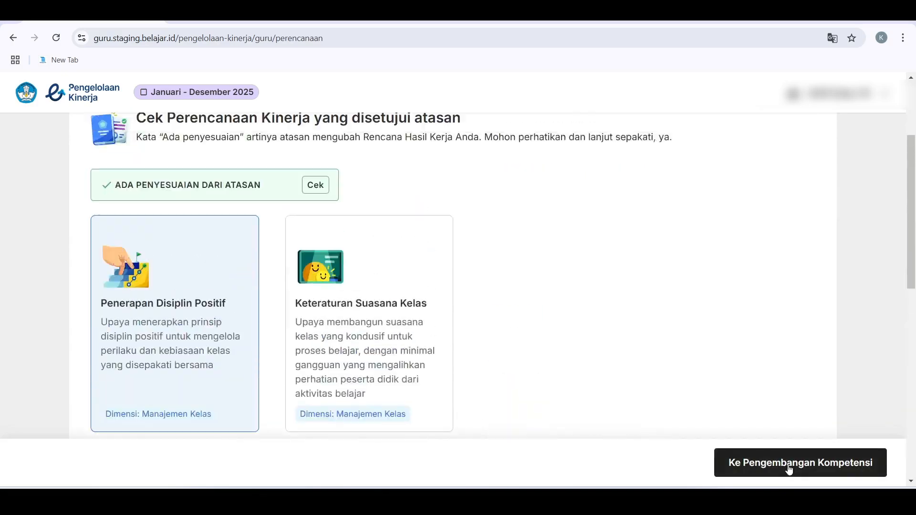
pyautogui.scroll(-3, 462, 347)
pyautogui.scroll(-1, 483, 365)
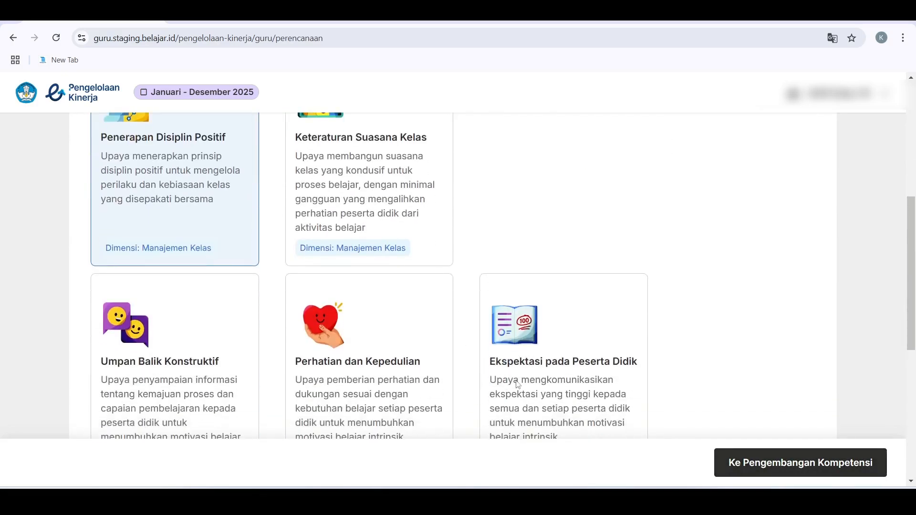
pyautogui.scroll(-1, 741, 420)
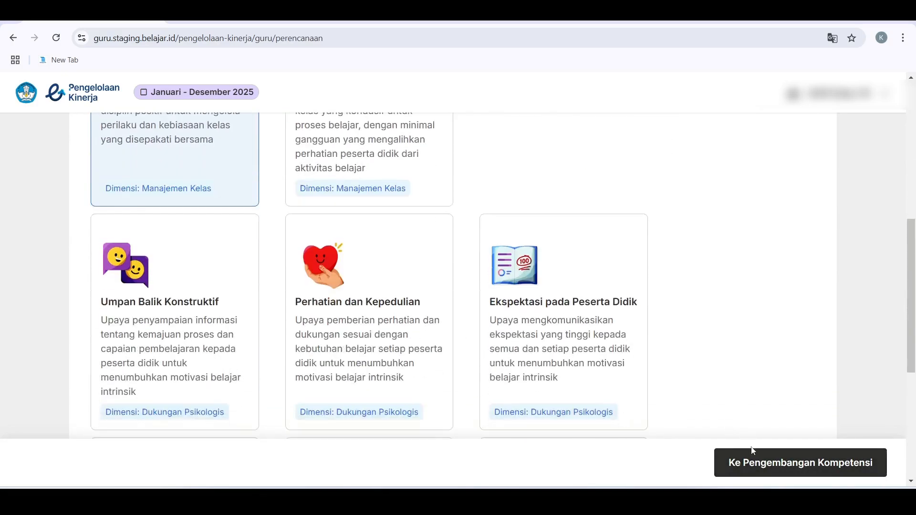
# Continue through Pengembangan Kompetensi to Perilaku Kerja in the approved plan and review the supervisor's adjustments.
pyautogui.click(752, 466)
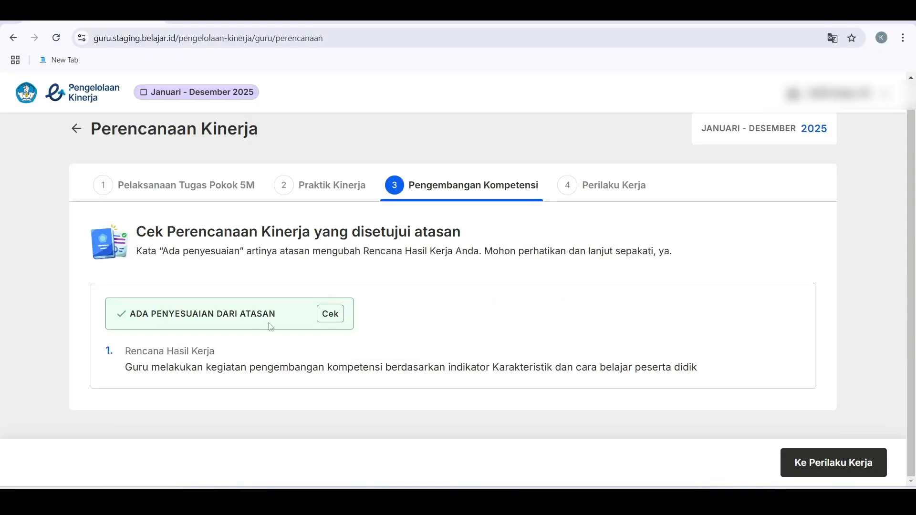
pyautogui.click(798, 463)
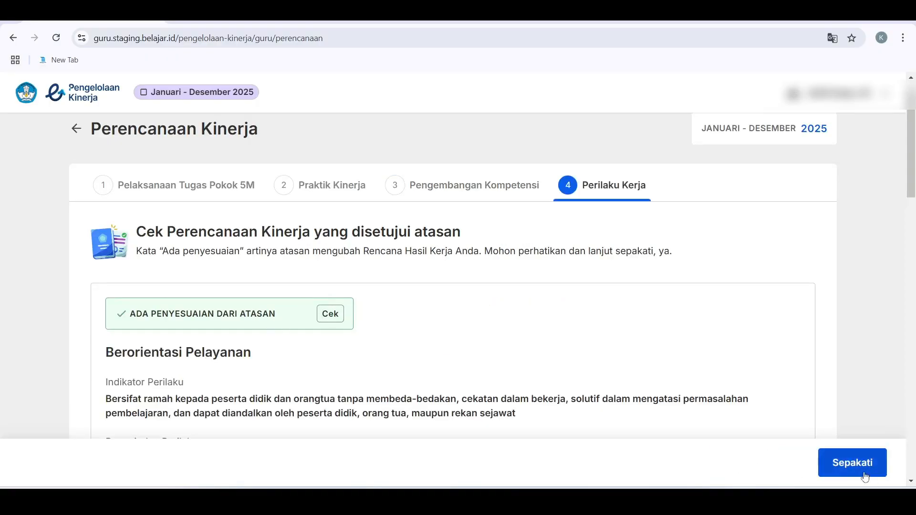
pyautogui.scroll(-1, 662, 389)
pyautogui.scroll(-4, 662, 389)
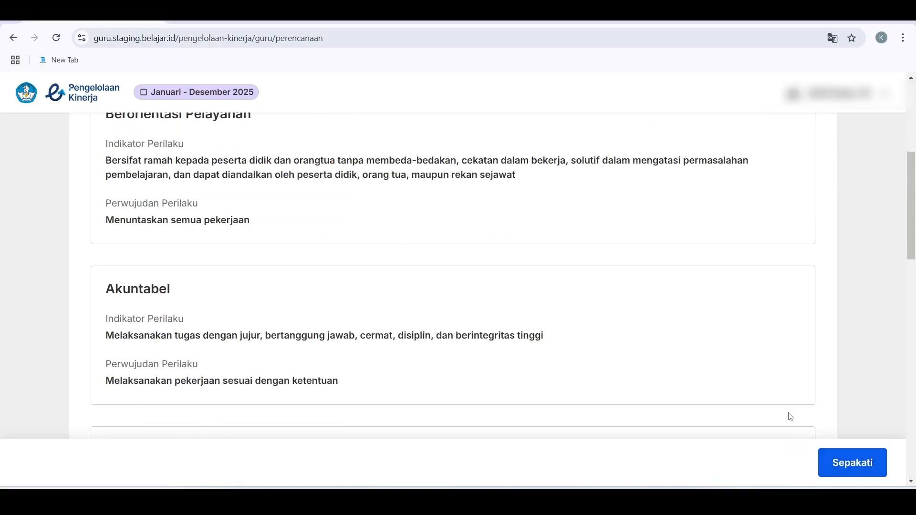
# Open the agreement confirmation, read its conditions, and choose to redo the Perencanaan Kinerja from the beginning.
pyautogui.click(843, 465)
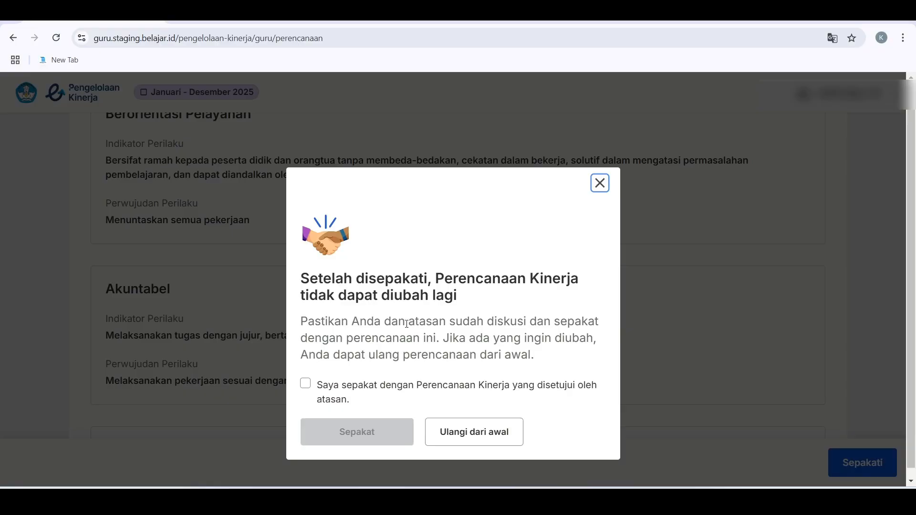
pyautogui.moveTo(406, 323); pyautogui.dragTo(529, 358)
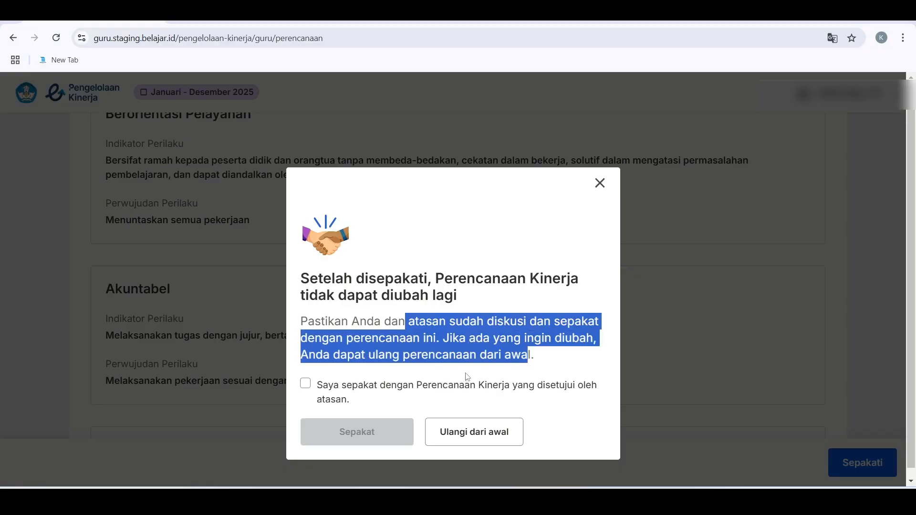
pyautogui.click(525, 368)
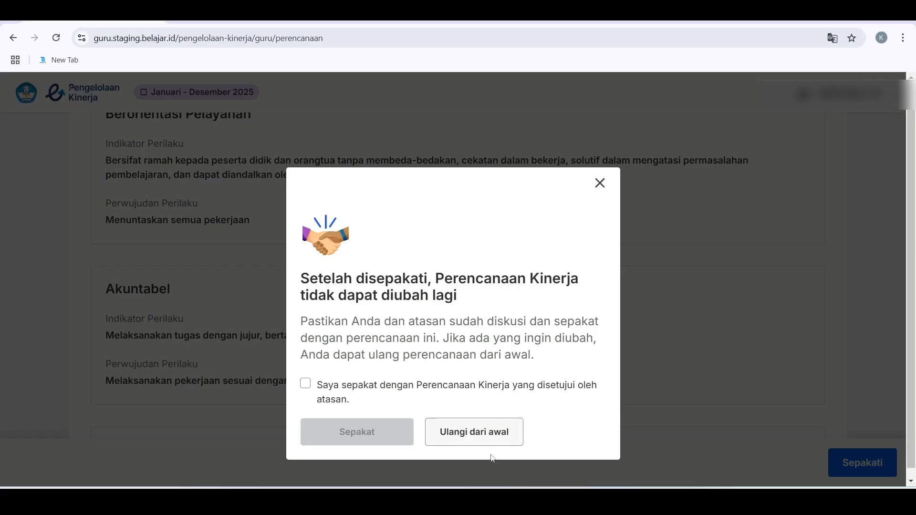
pyautogui.click(468, 436)
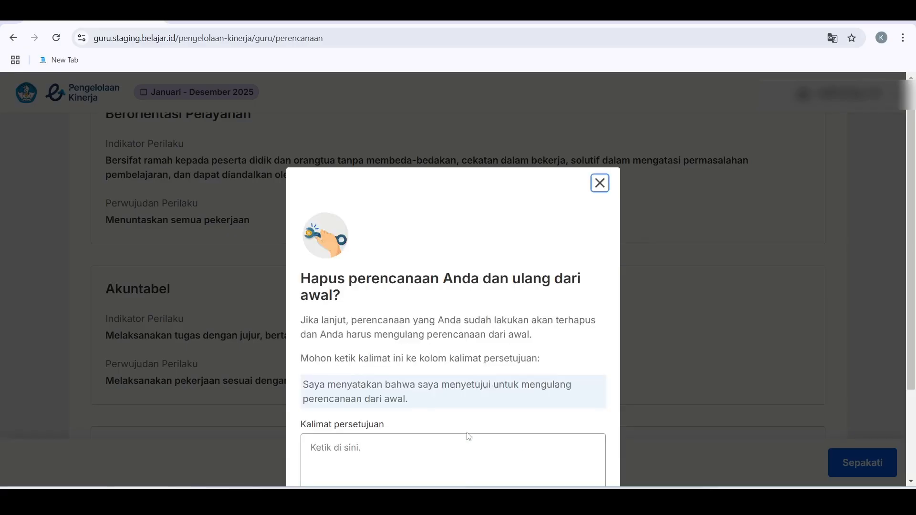
# Enter the consent sentence "Saya menyatakan bahwa saya menyetujui untuk mengulang perencanaan dari awal." and confirm deleting the plan.
pyautogui.scroll(-3, 454, 374)
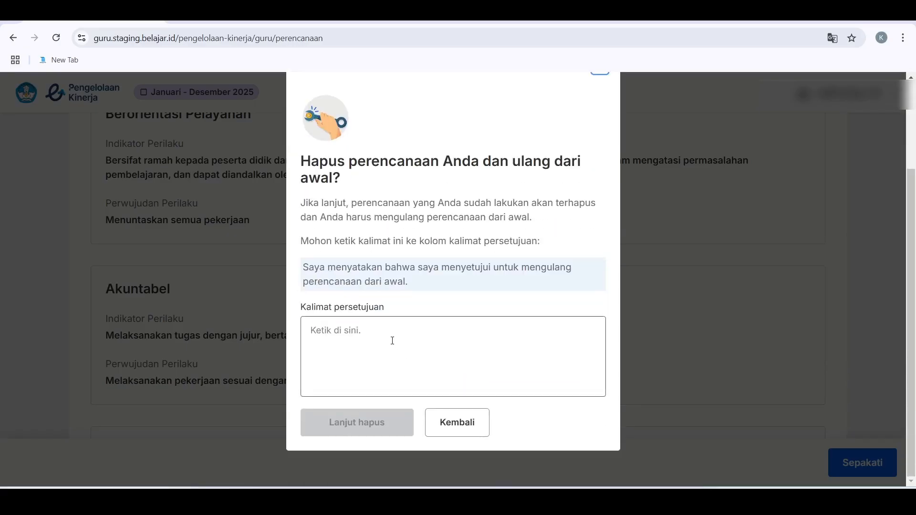
pyautogui.click(356, 340)
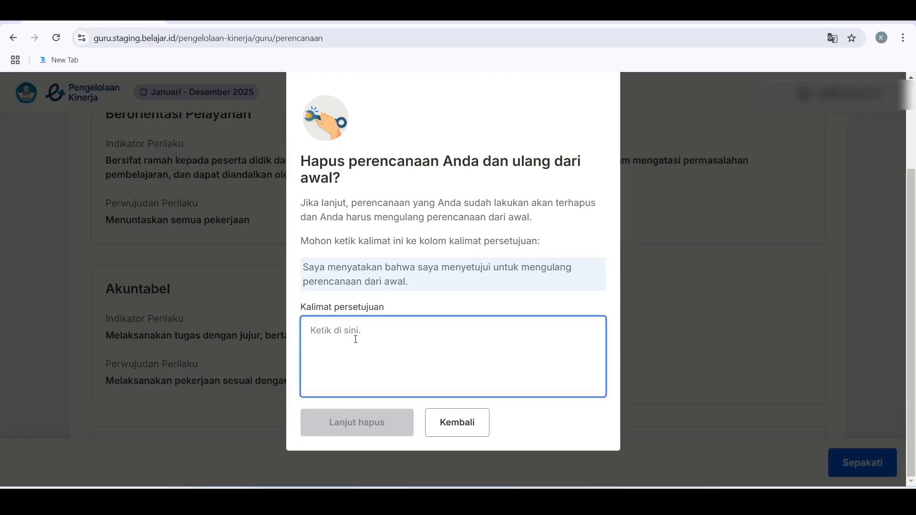
pyautogui.write('S')
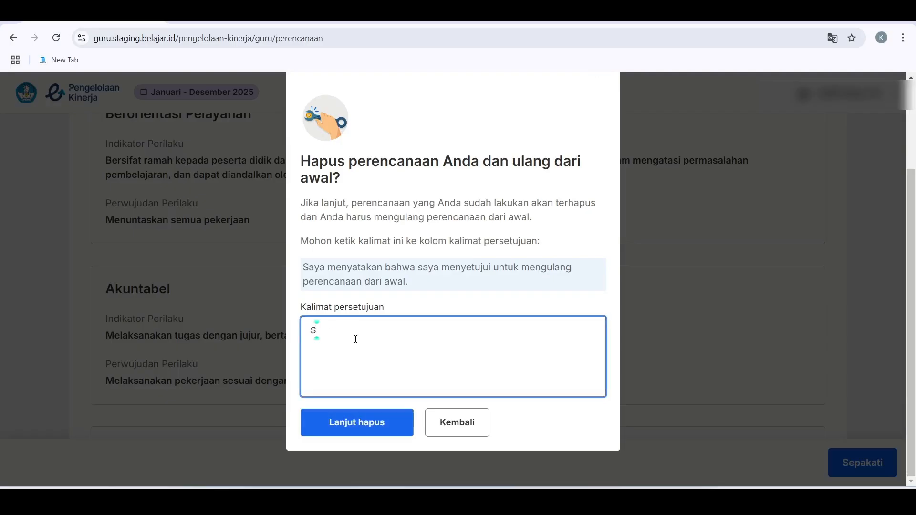
pyautogui.write('aya menyata')
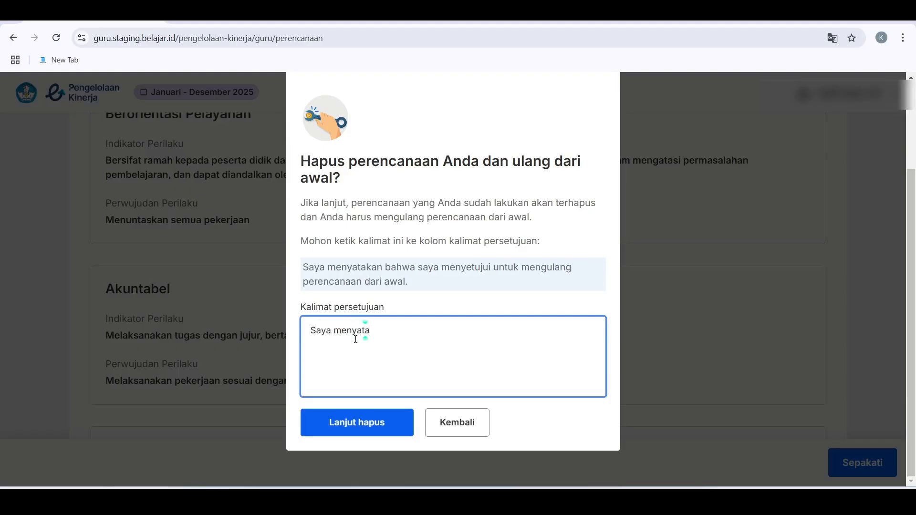
pyautogui.write('kan bahwa saya menye')
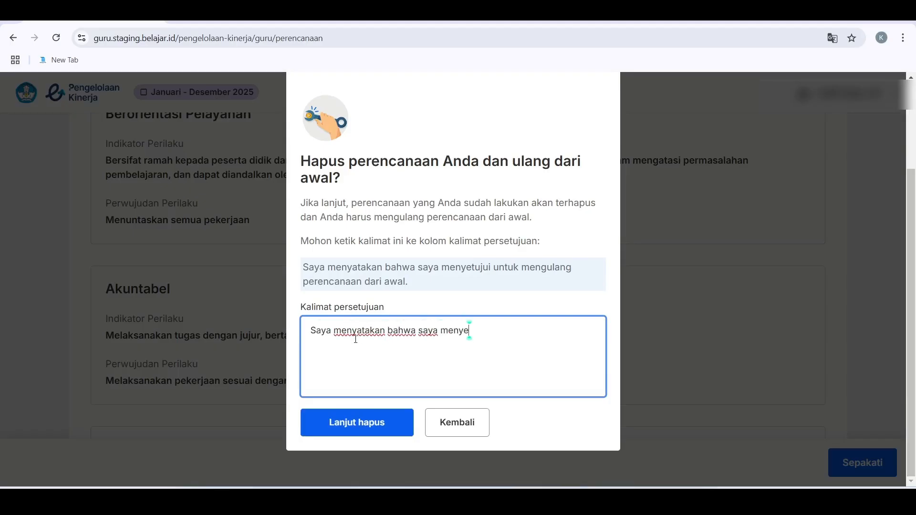
pyautogui.write('tujui untuk mengulang')
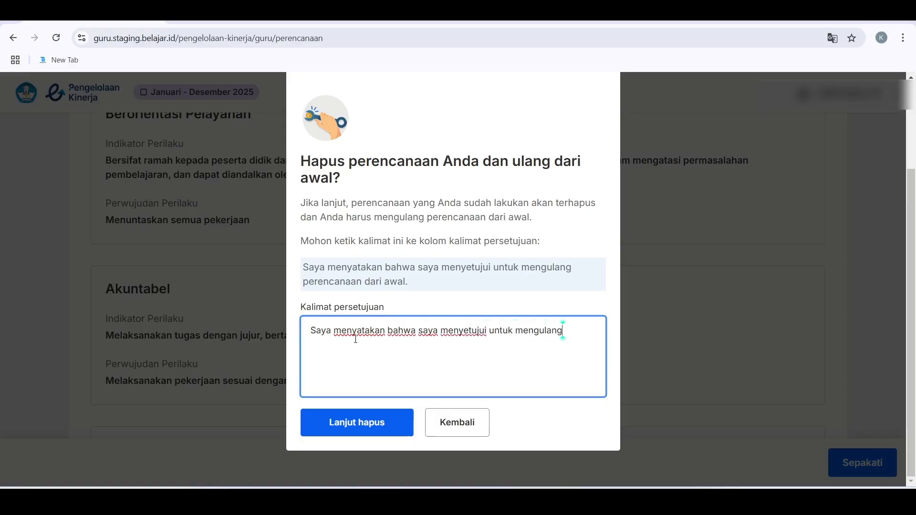
pyautogui.write(' perencana')
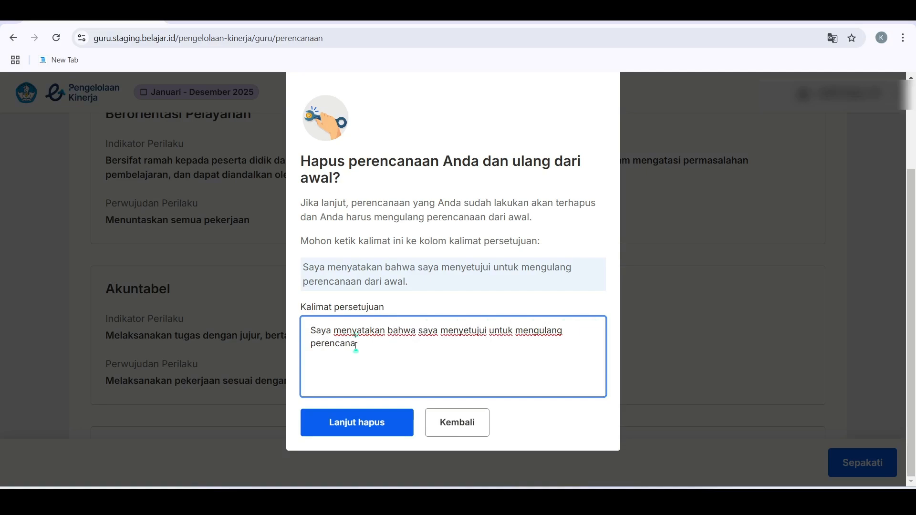
pyautogui.write('an dari awal')
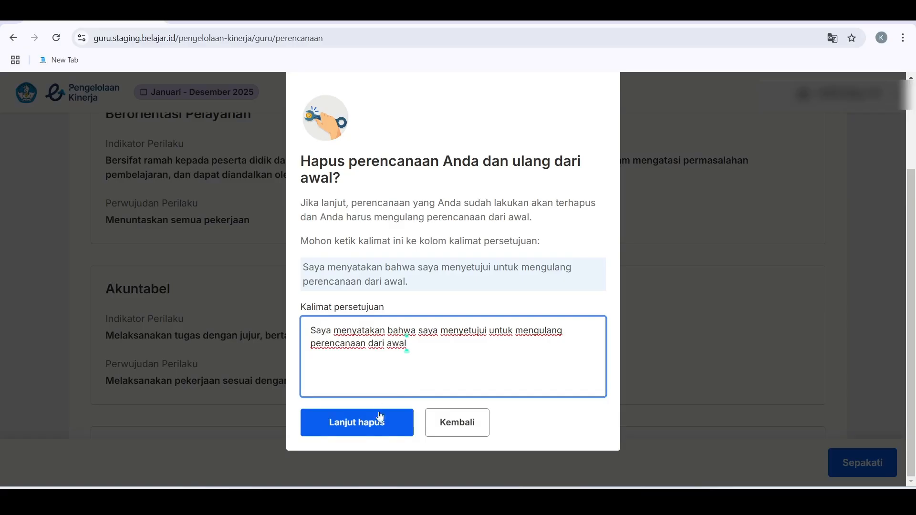
pyautogui.click(364, 427)
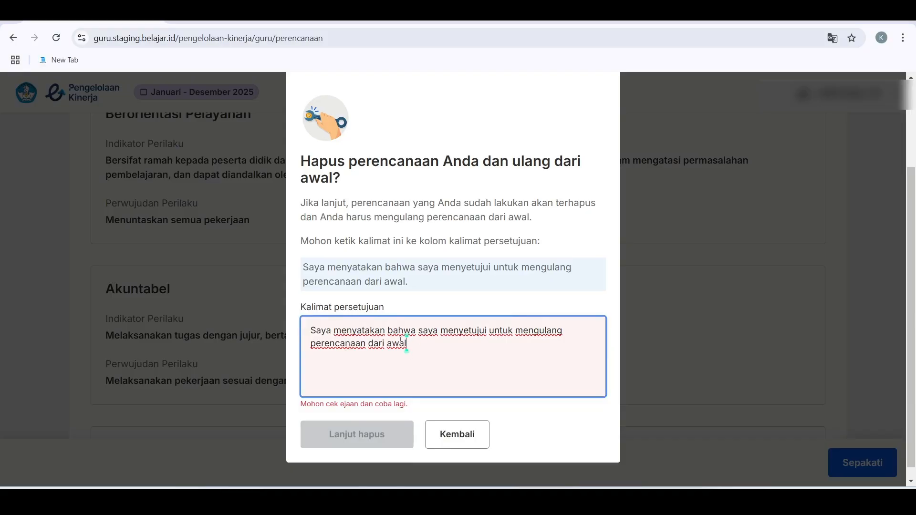
pyautogui.write('.')
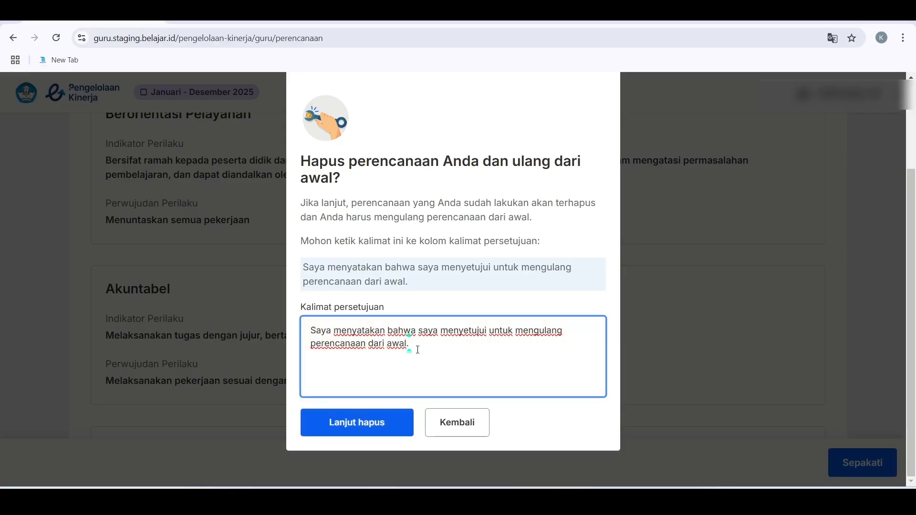
pyautogui.click(378, 422)
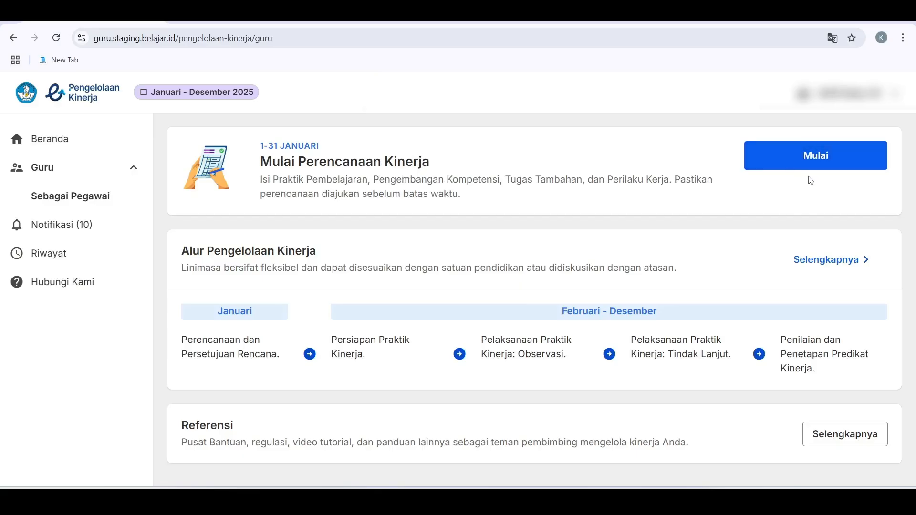
# Start a new Perencanaan Kinerja and confirm that the teacher's personal data is correct.
pyautogui.click(802, 162)
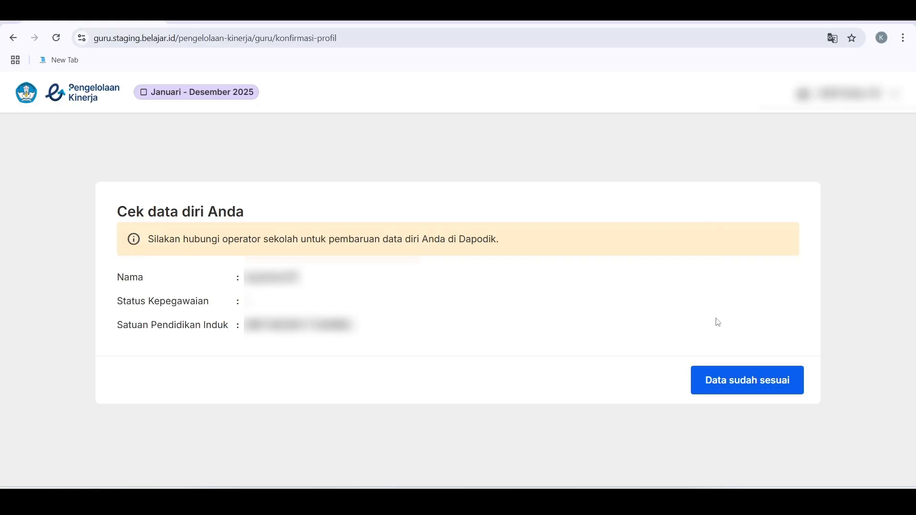
pyautogui.click(721, 382)
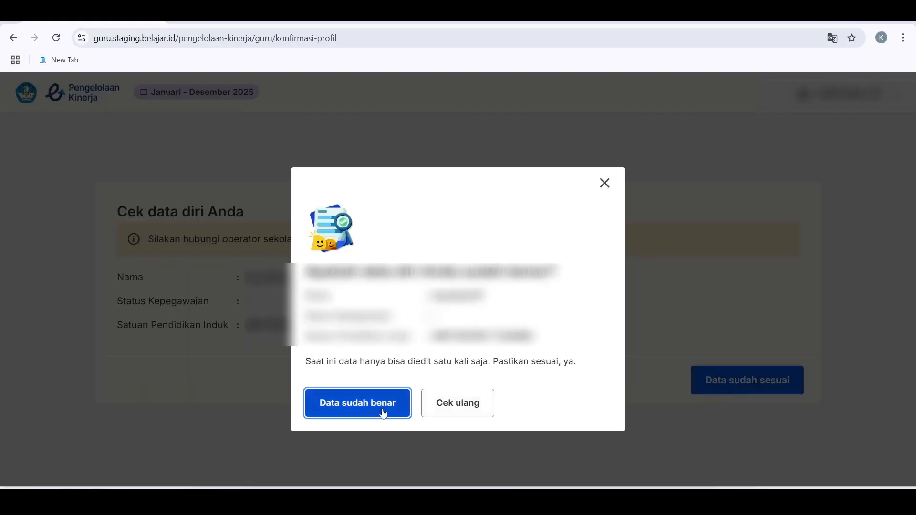
pyautogui.click(383, 413)
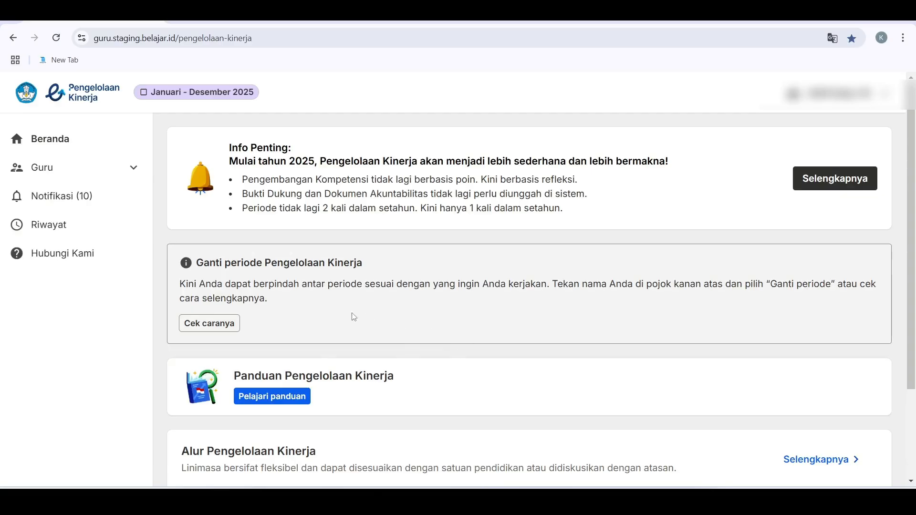
# Go to the Guru page as Pegawai and continue filling in the Perencanaan Kinerja.
pyautogui.click(89, 175)
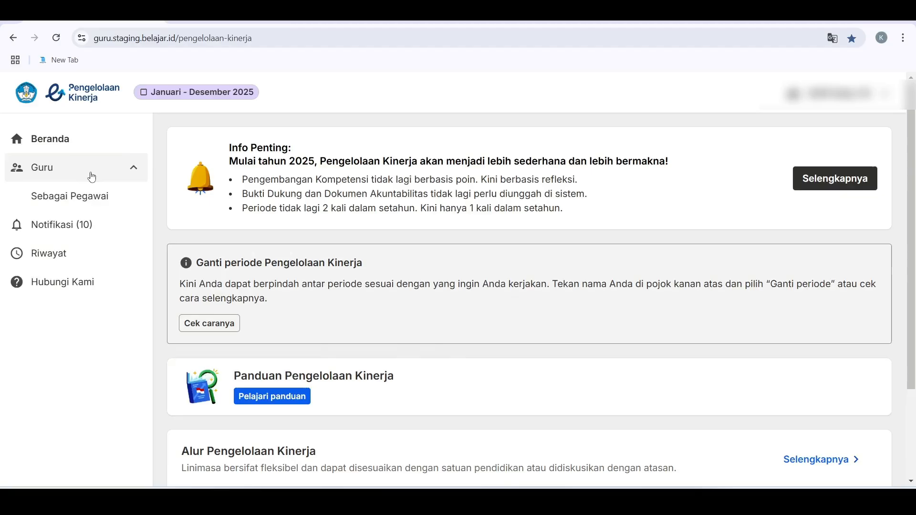
pyautogui.click(79, 202)
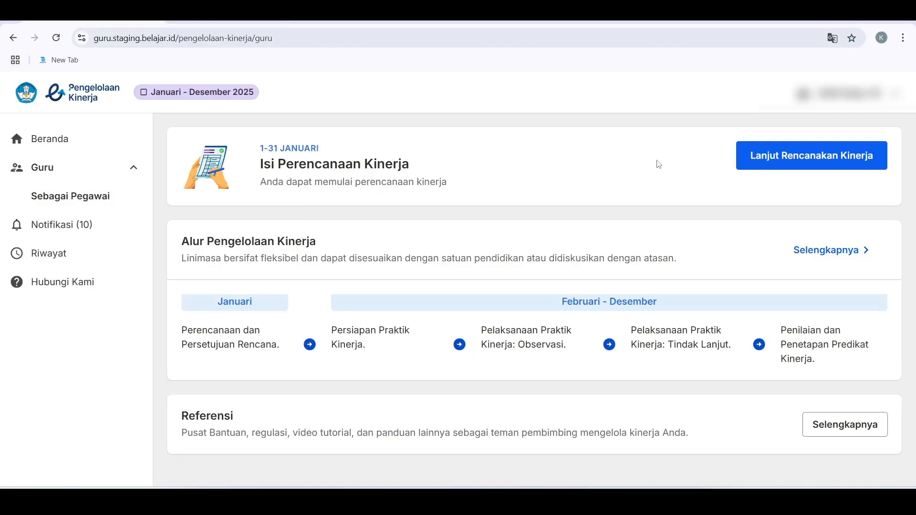
pyautogui.click(784, 157)
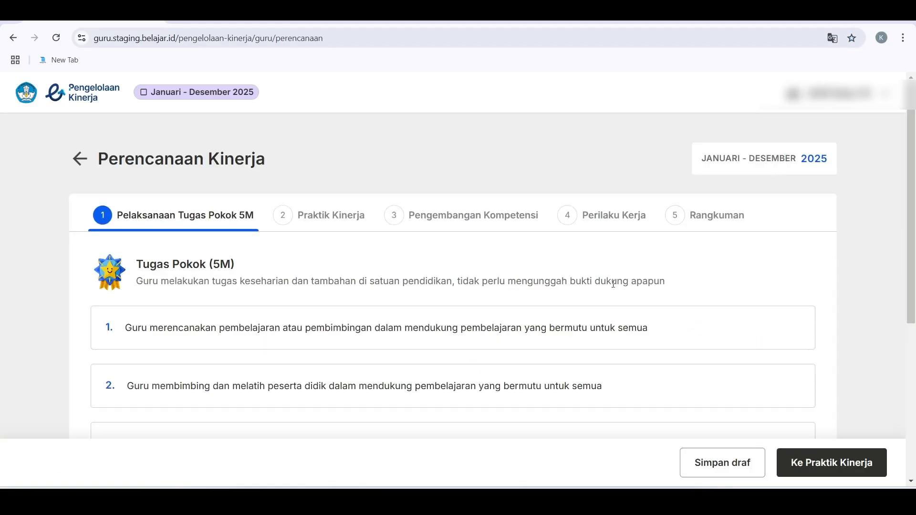
# Set additional task 5.1 to the Wakil Kepala Satuan Pendidikan option for SMP, SMA, SMK, and proceed to Praktik Kinerja.
pyautogui.scroll(-5, 613, 283)
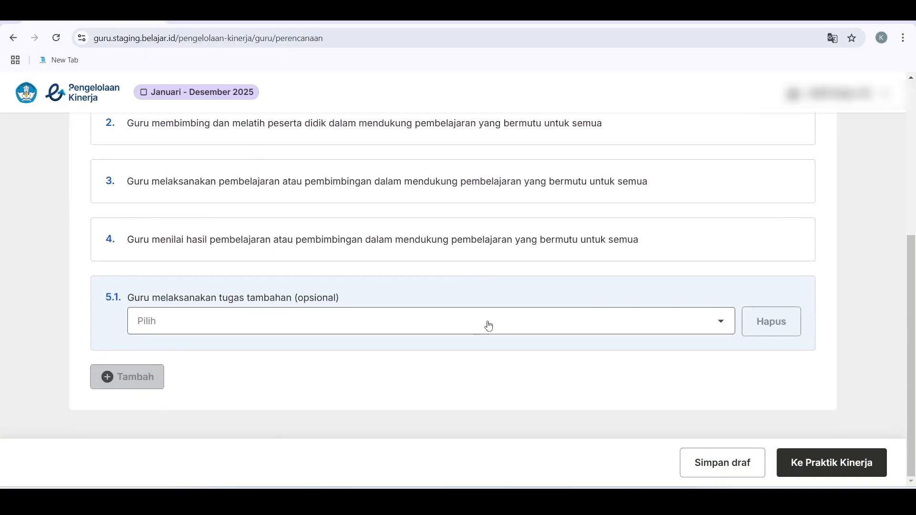
pyautogui.click(487, 326)
pyautogui.click(397, 360)
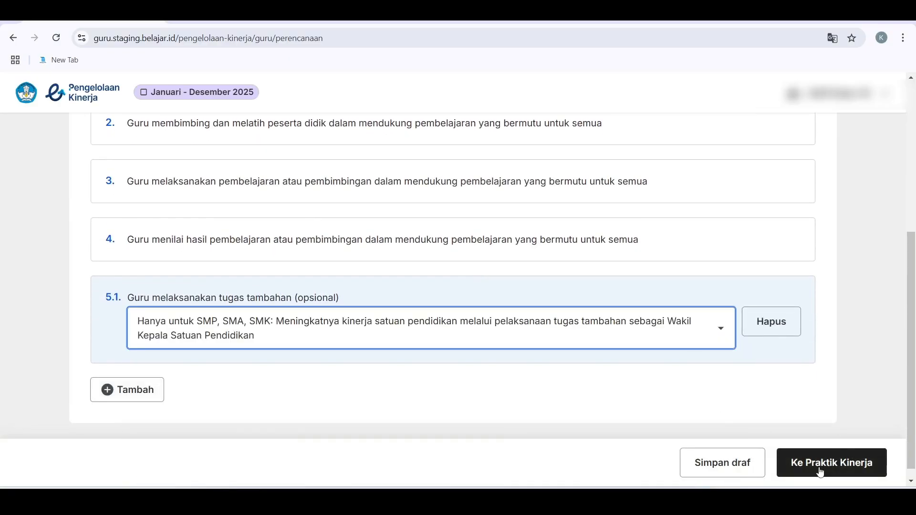
pyautogui.click(820, 471)
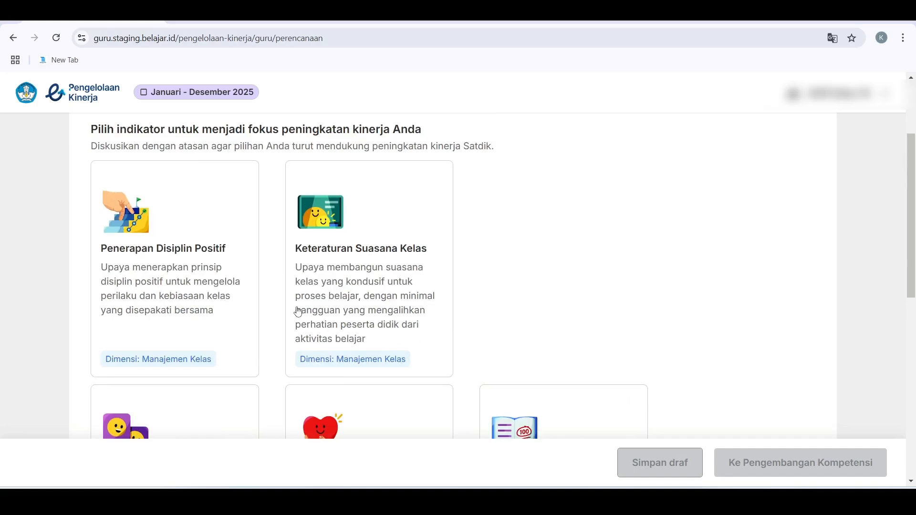
# Browse the Praktik Kinerja indicators offered as the focus for performance improvement.
pyautogui.scroll(1, 293, 307)
pyautogui.scroll(-1, 274, 251)
pyautogui.scroll(-4, 229, 325)
pyautogui.scroll(4, 322, 327)
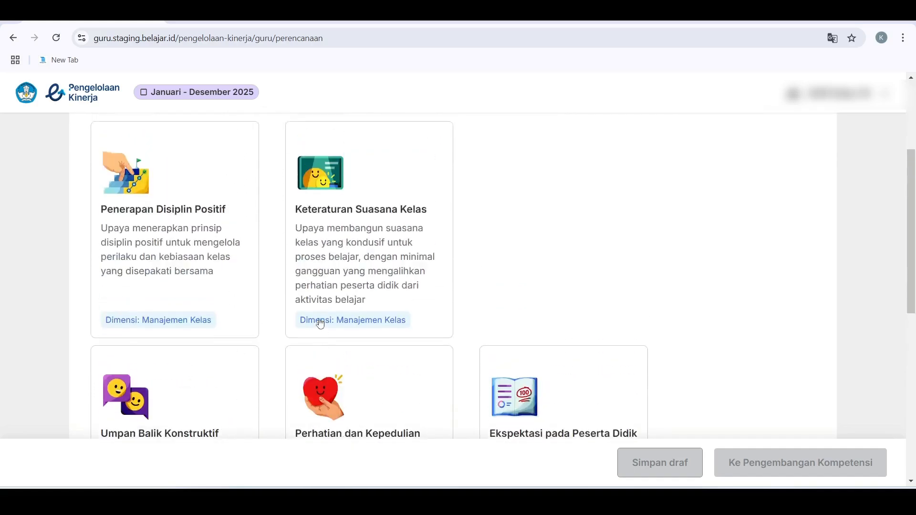
pyautogui.scroll(-2, 323, 324)
pyautogui.scroll(2, 165, 313)
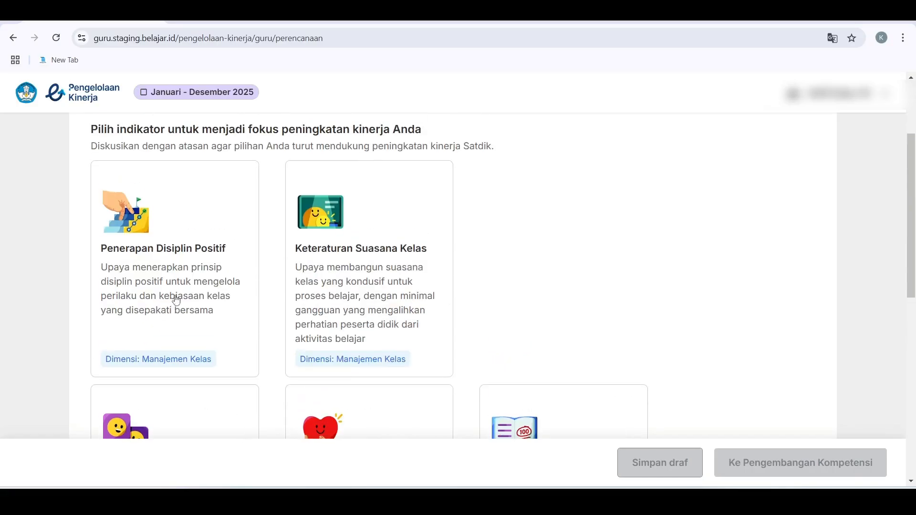
pyautogui.scroll(-2, 253, 292)
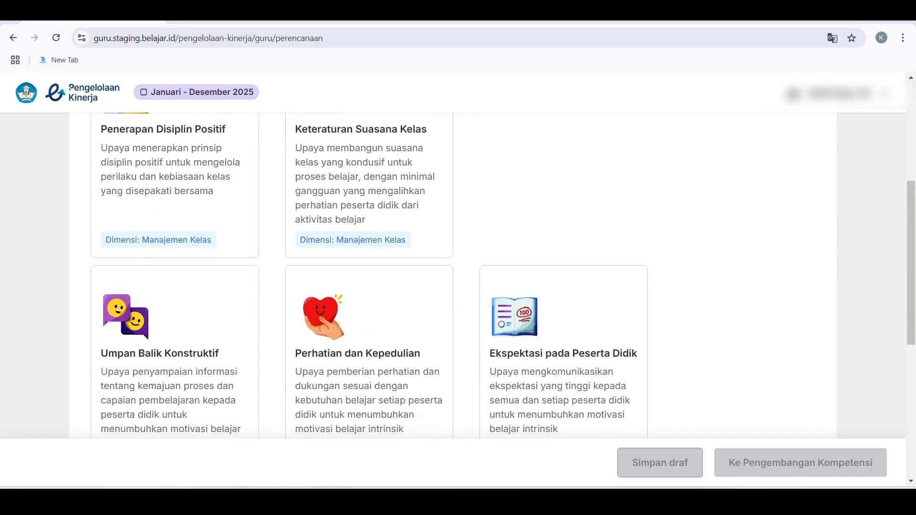